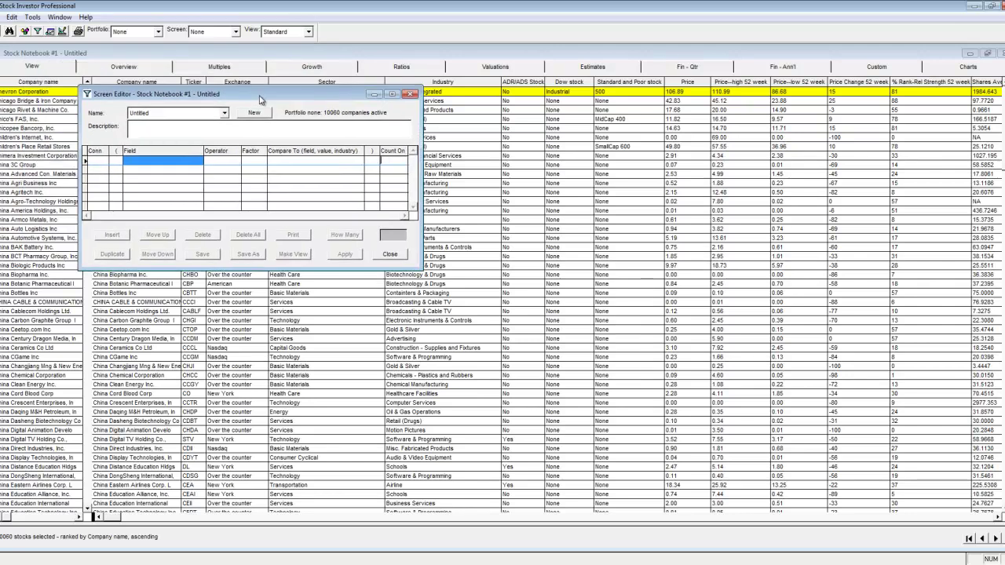
- Add a first screening criterion requiring the company Industry to equal Electric Utilities
left_click(161, 165)
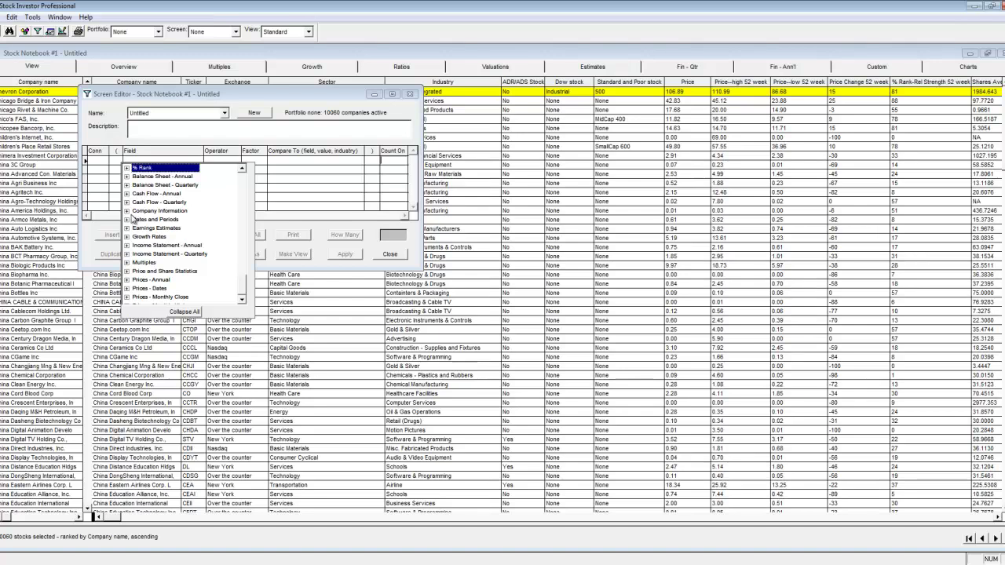
left_click(127, 211)
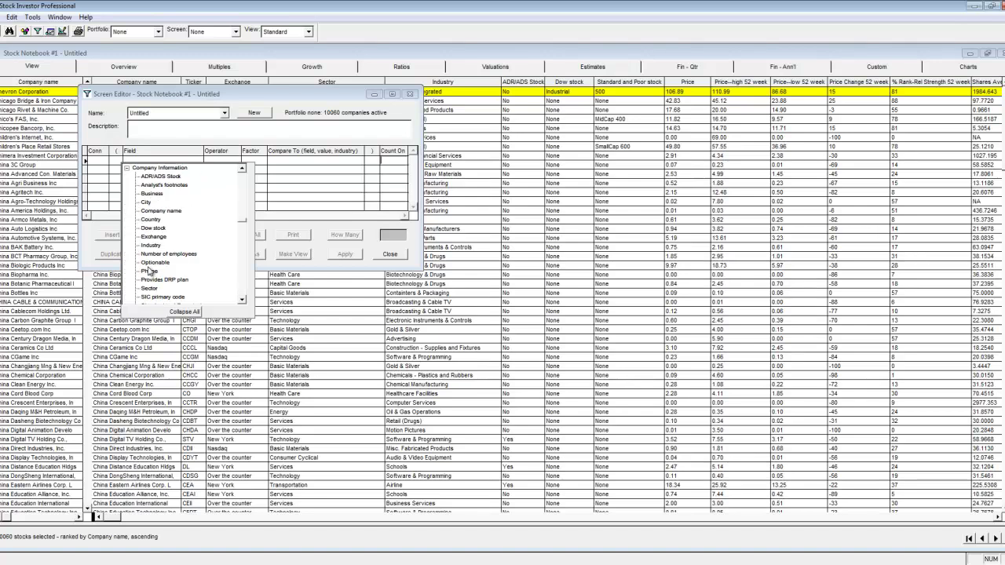
left_click(151, 245)
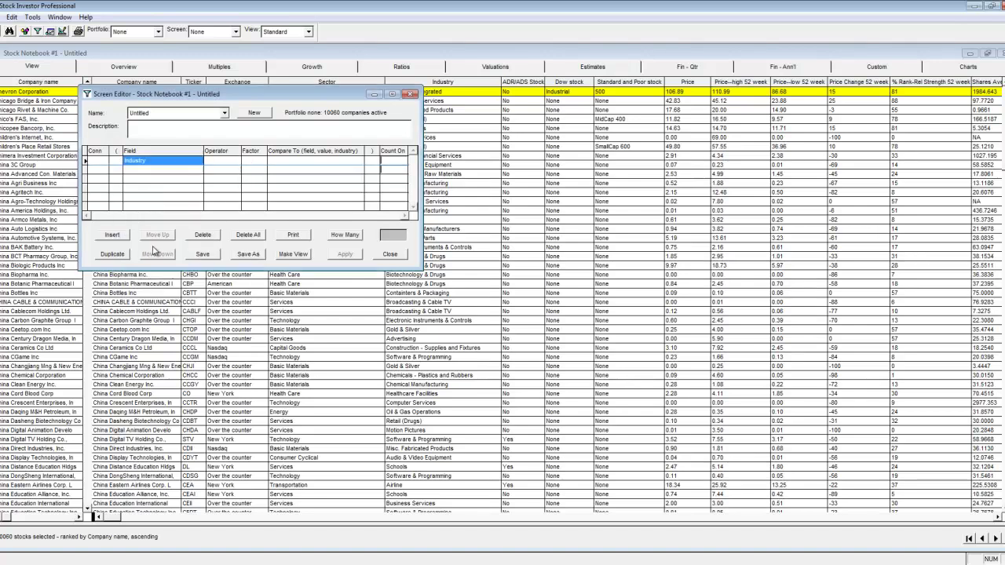
left_click(214, 160)
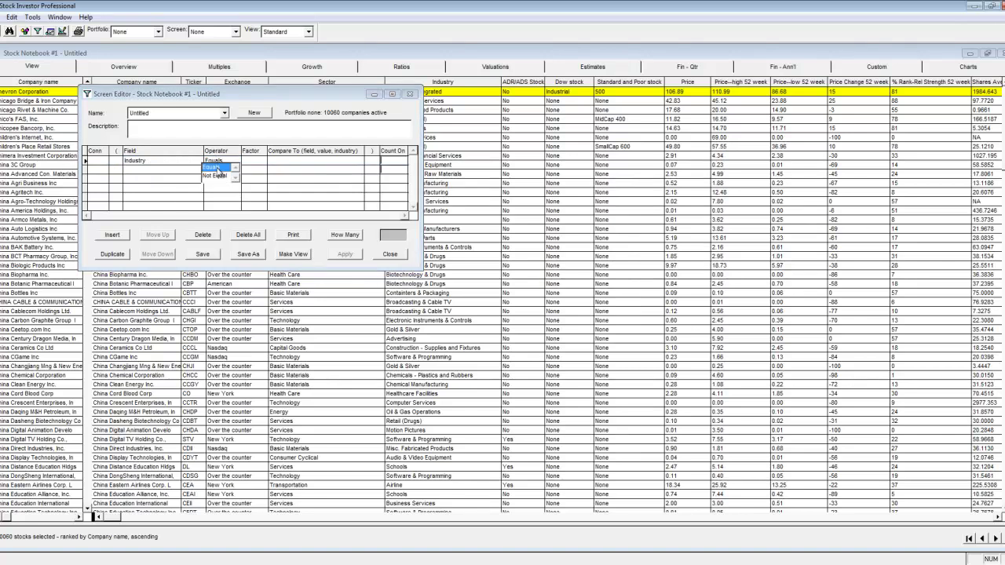
left_click(217, 167)
left_click(285, 161)
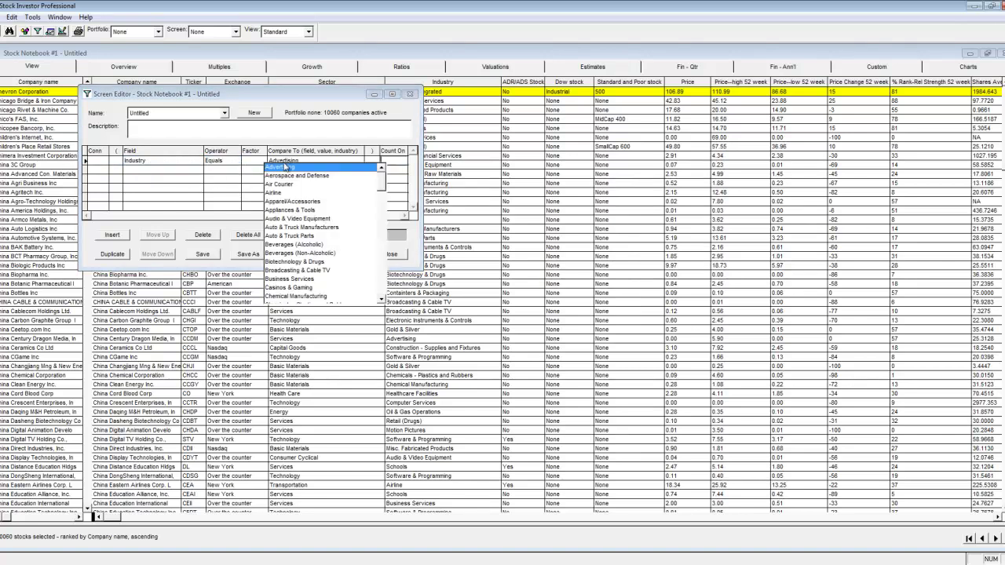
left_click(380, 258)
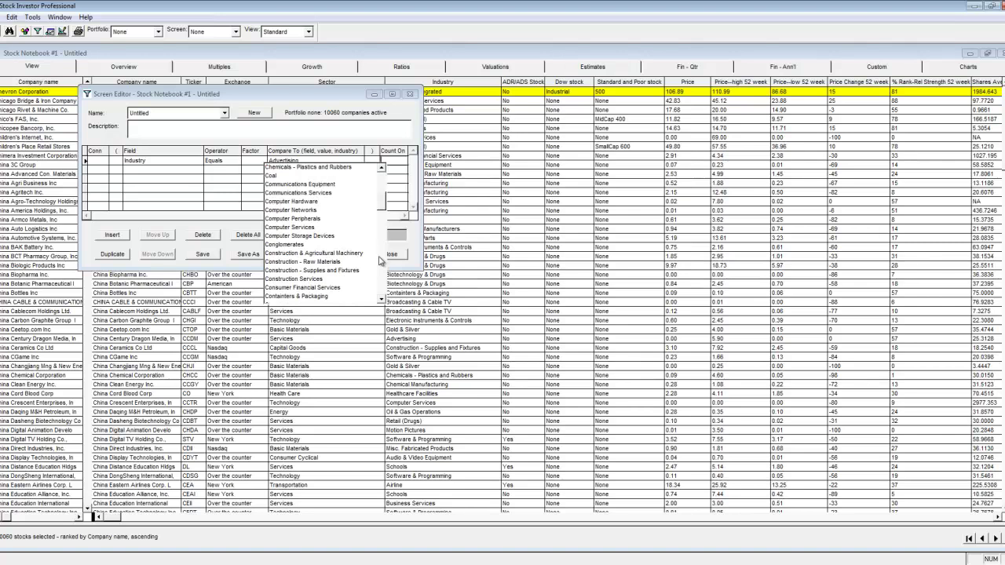
left_click(380, 257)
left_click(381, 260)
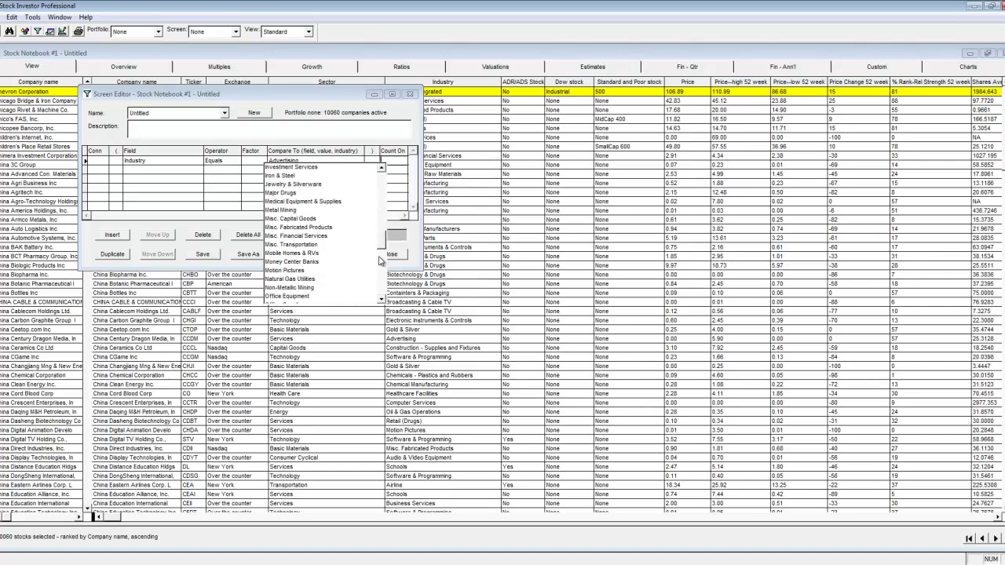
left_click(381, 218)
left_click(292, 176)
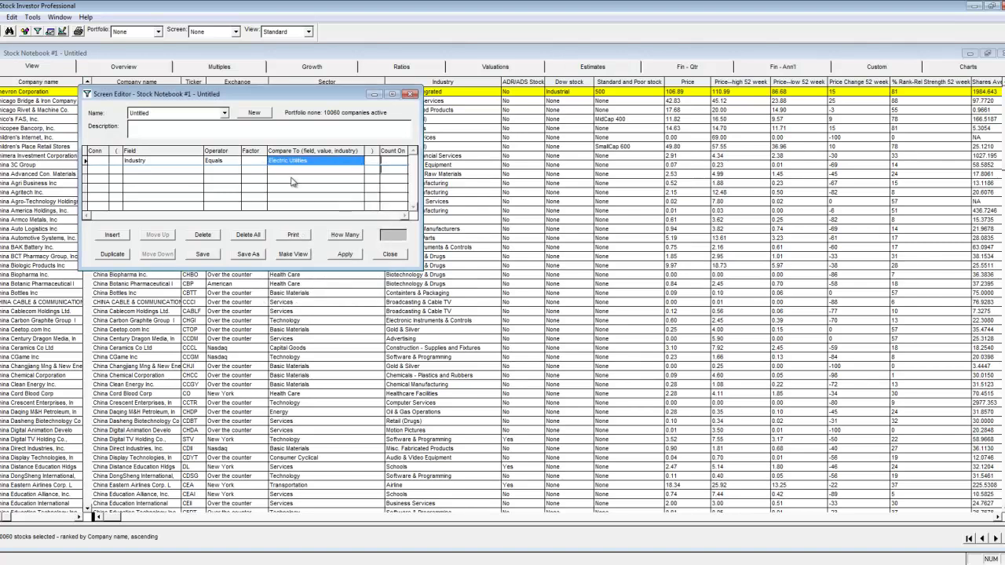
- Add a second criterion requiring the company Industry to equal Natural Gas Utilities
left_click(152, 169)
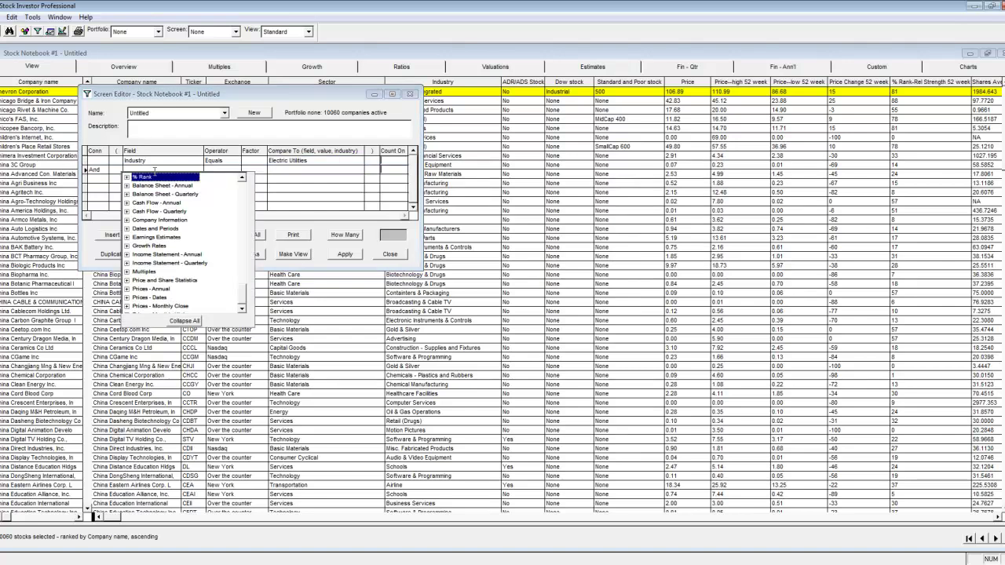
left_click(128, 221)
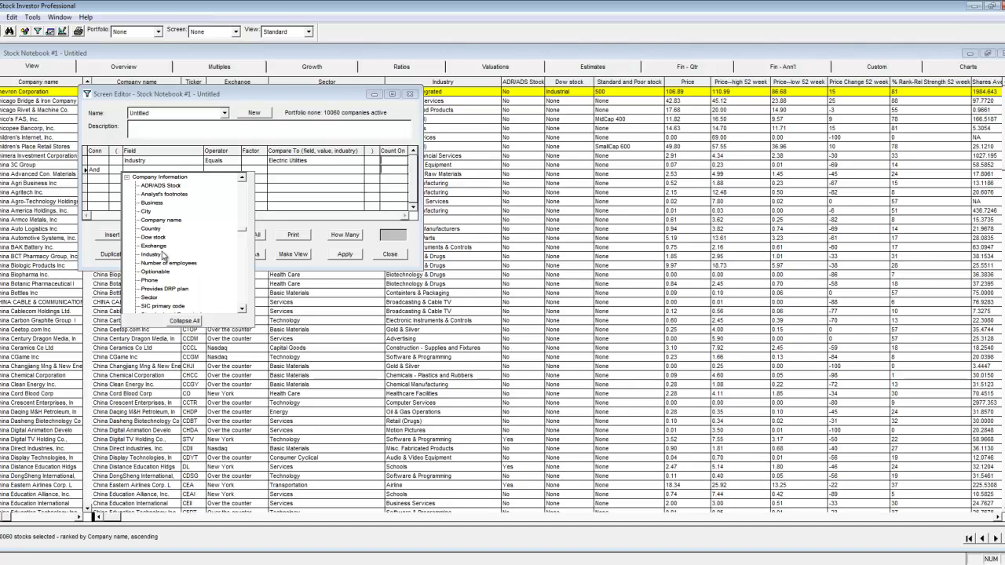
left_click(162, 255)
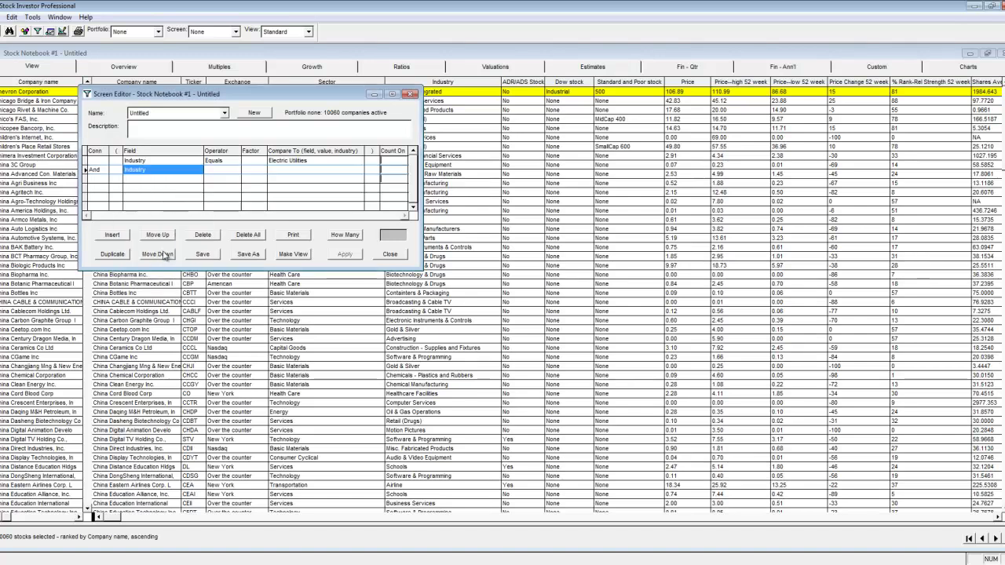
left_click(212, 171)
left_click(214, 178)
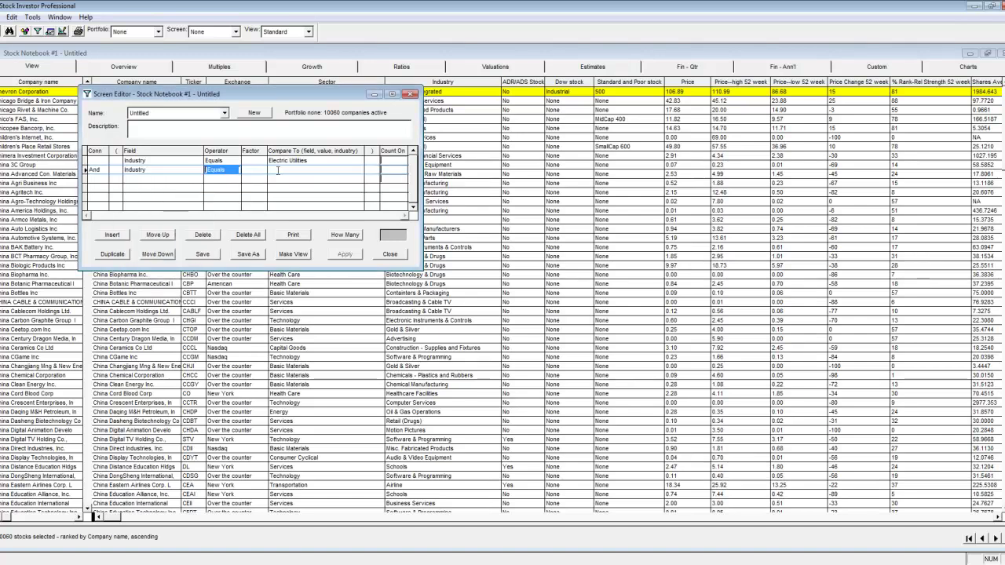
left_click(329, 170)
scroll(385, 277, "down", 15)
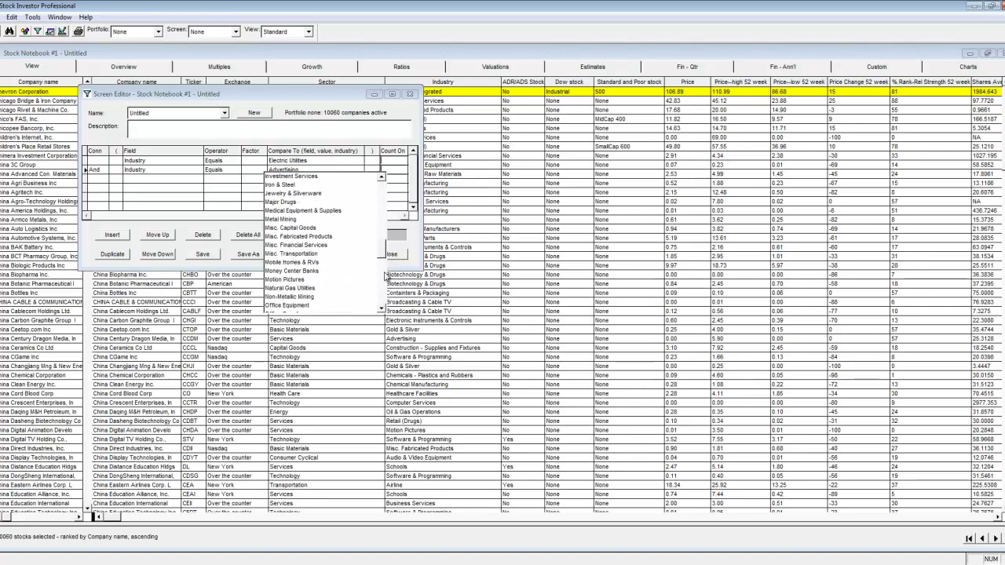
left_click(284, 288)
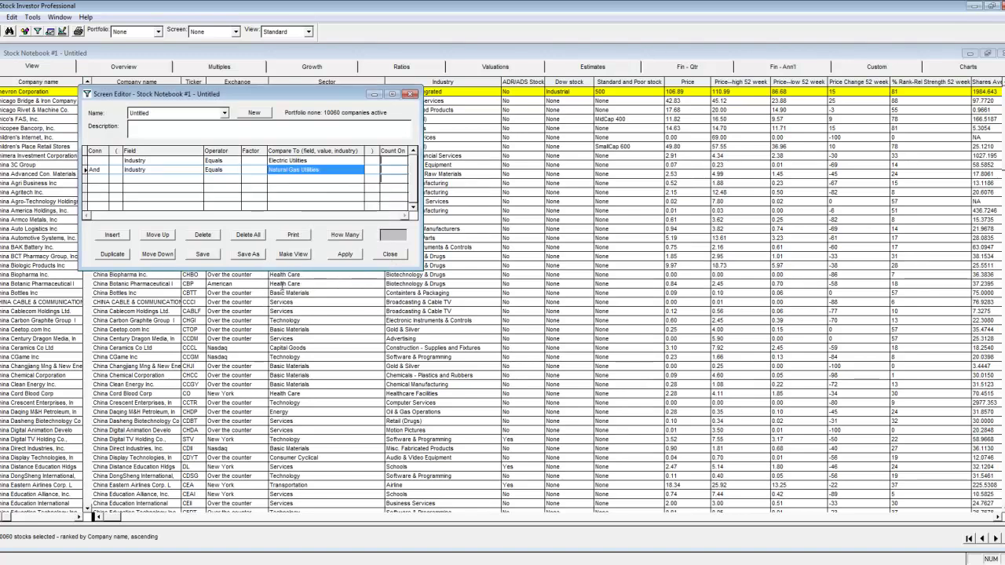
- Add a third criterion from the Multiples fields requiring PE to Div adj EPS growth 5yr to be < 1
left_click(144, 179)
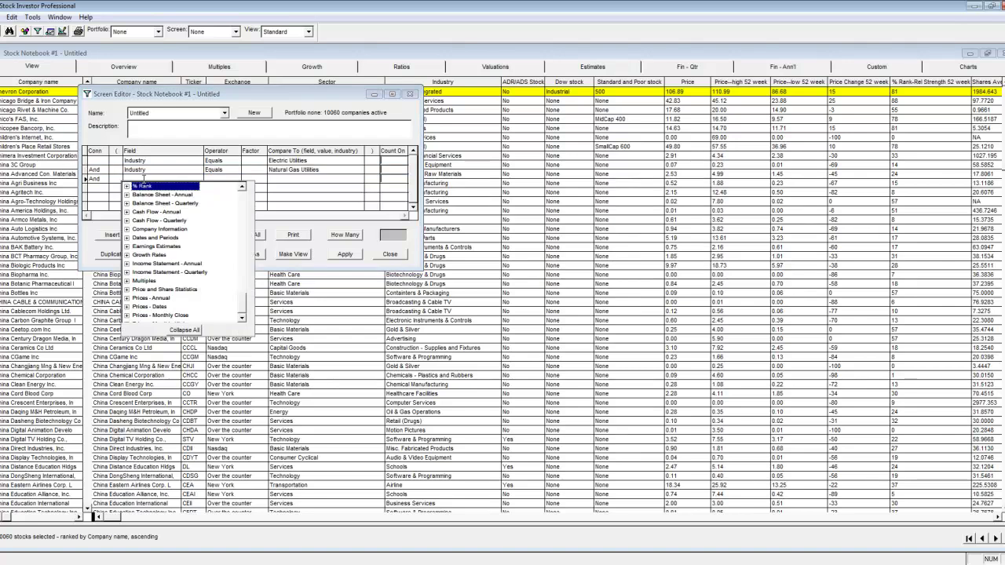
double_click(145, 280)
scroll(209, 311, "down", 5)
left_click(207, 307)
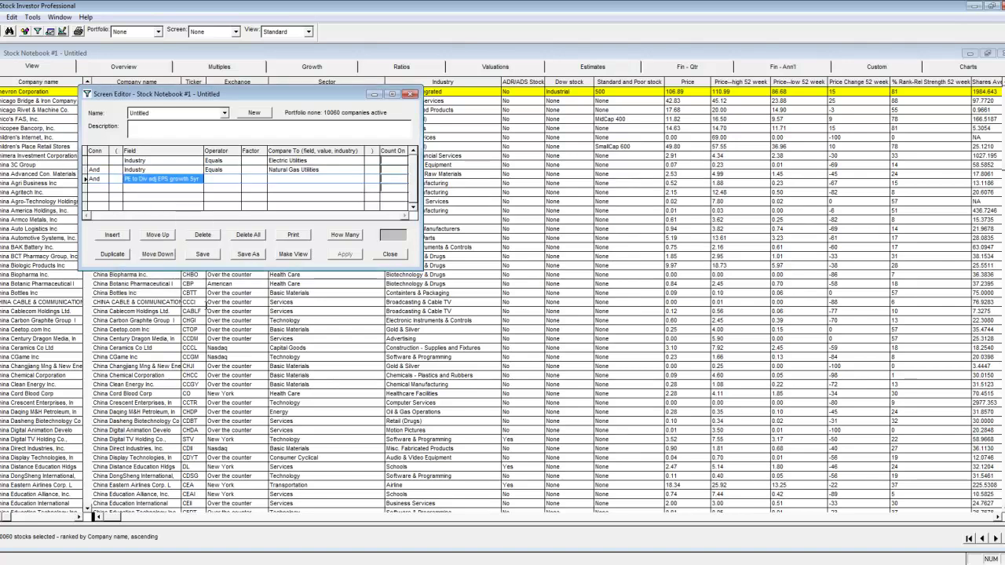
left_click(219, 179)
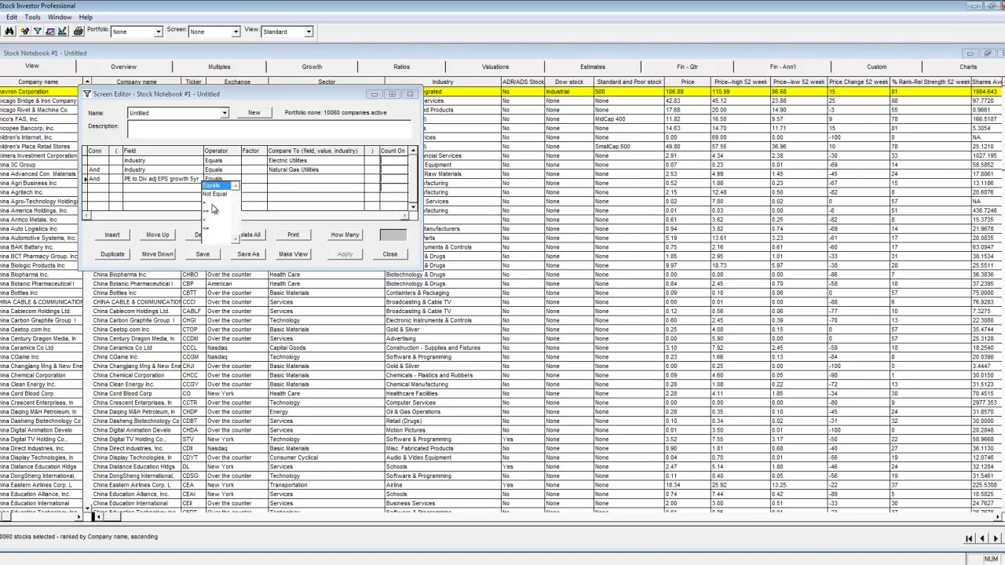
left_click(211, 221)
left_click(281, 179)
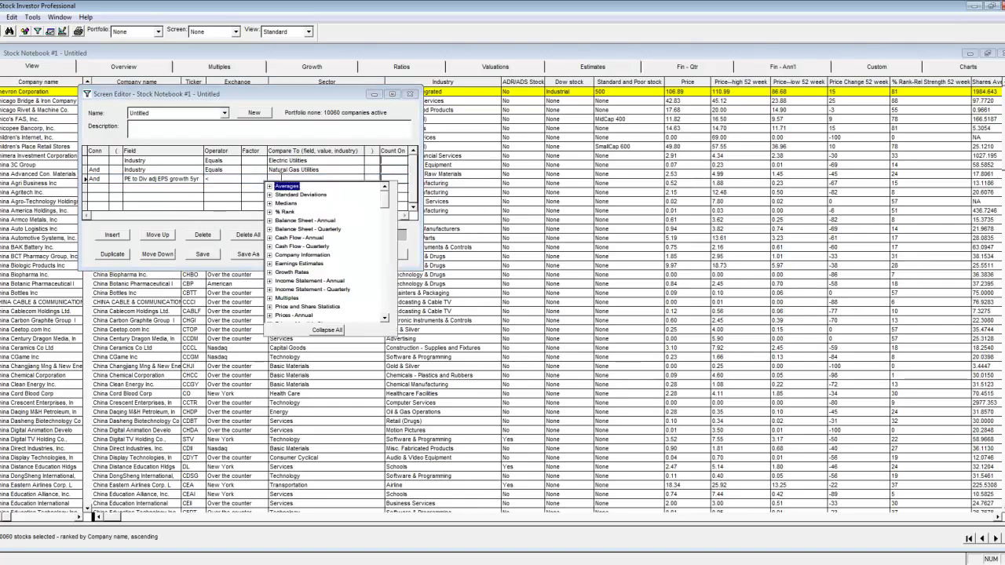
key("Escape")
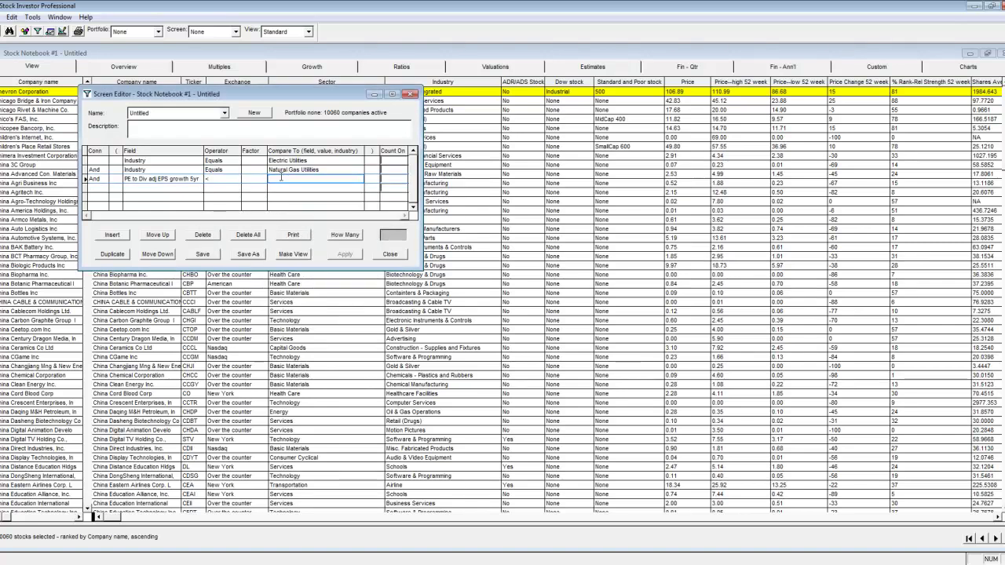
type("1")
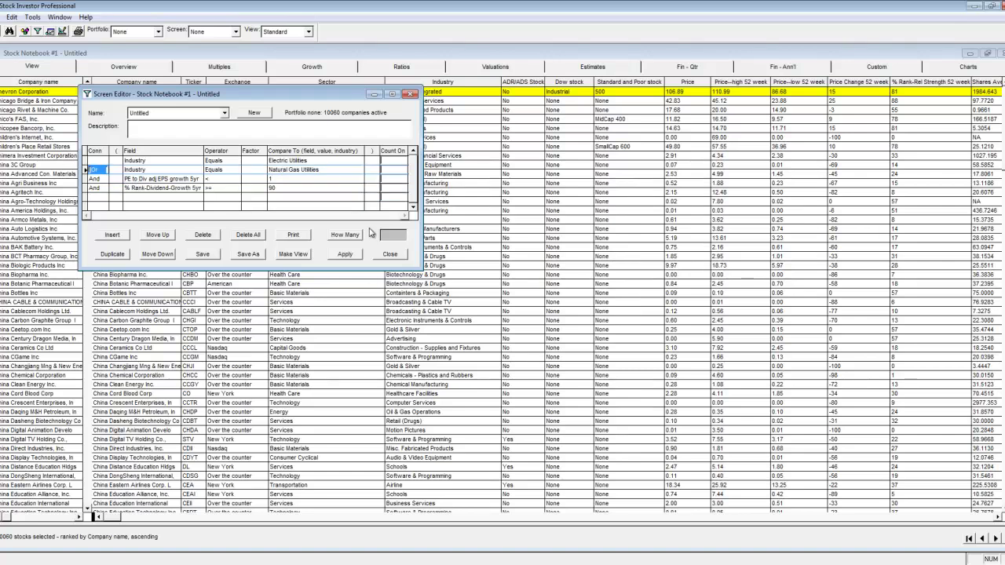
- Count the companies matching the criteria, and enclose the two Industry criteria together in one pair of parentheses
left_click(353, 235)
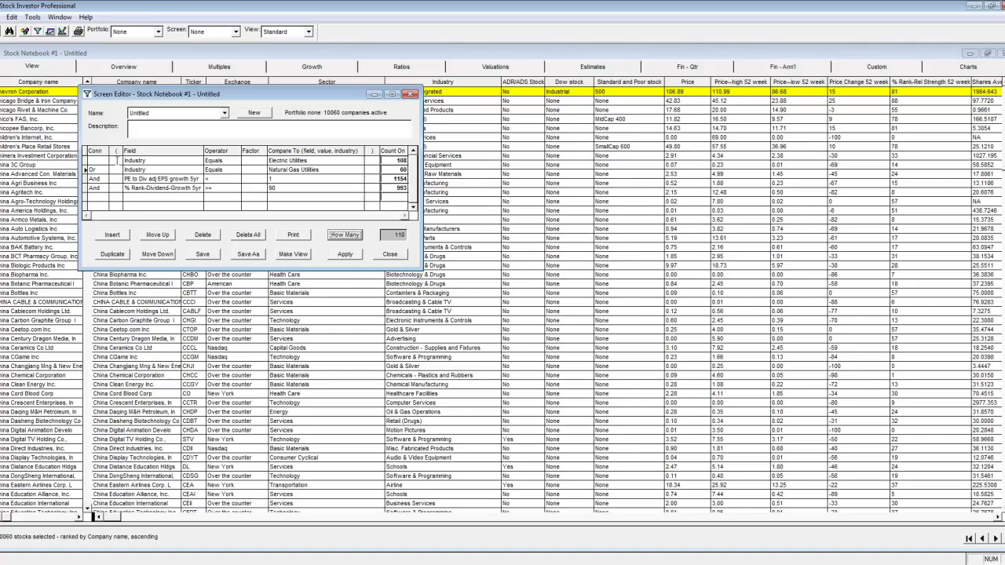
left_click(117, 160)
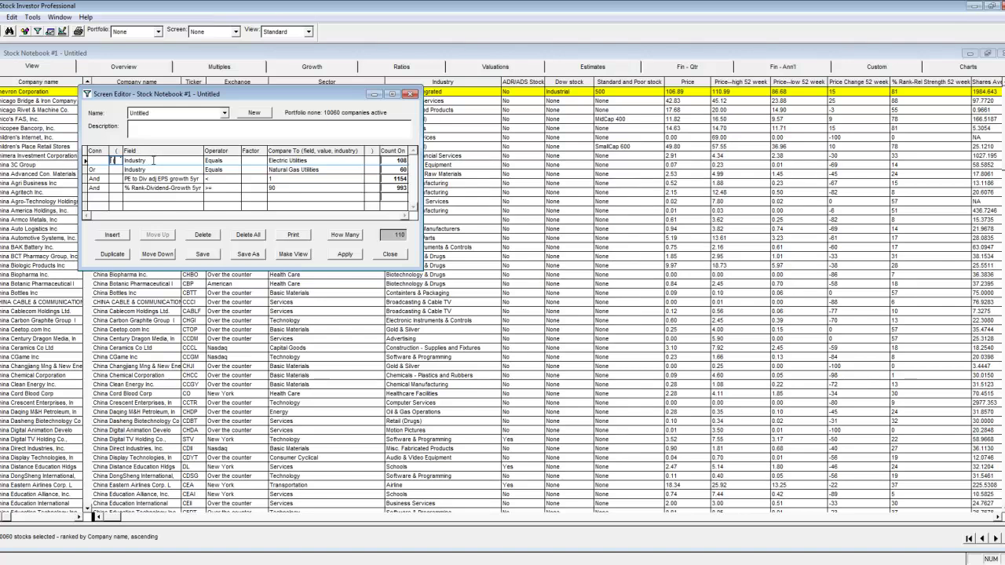
left_click(374, 171)
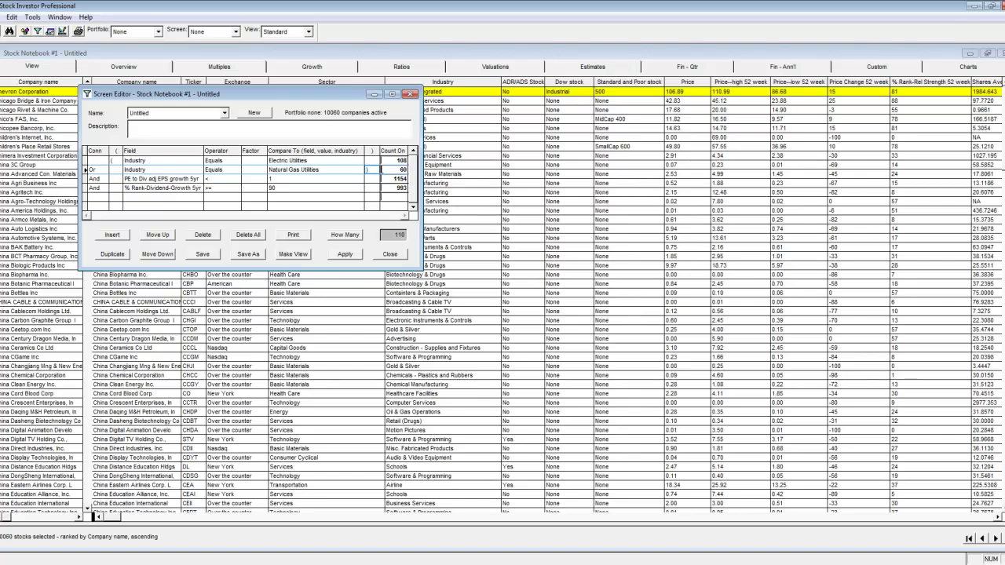
type(")")
- Recount the companies matching the grouped criteria and apply the screen to the stock notebook
left_click(340, 235)
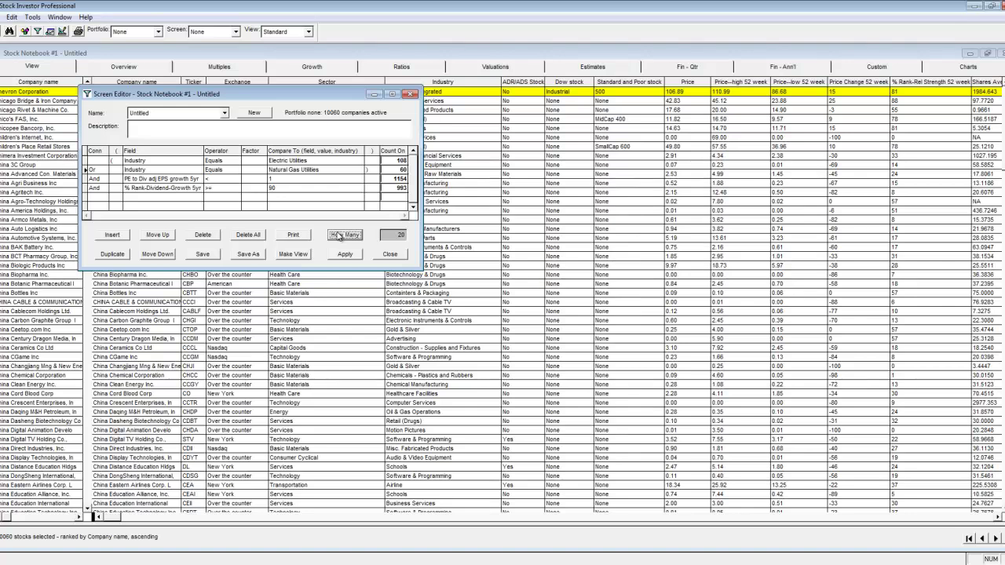
left_click(342, 255)
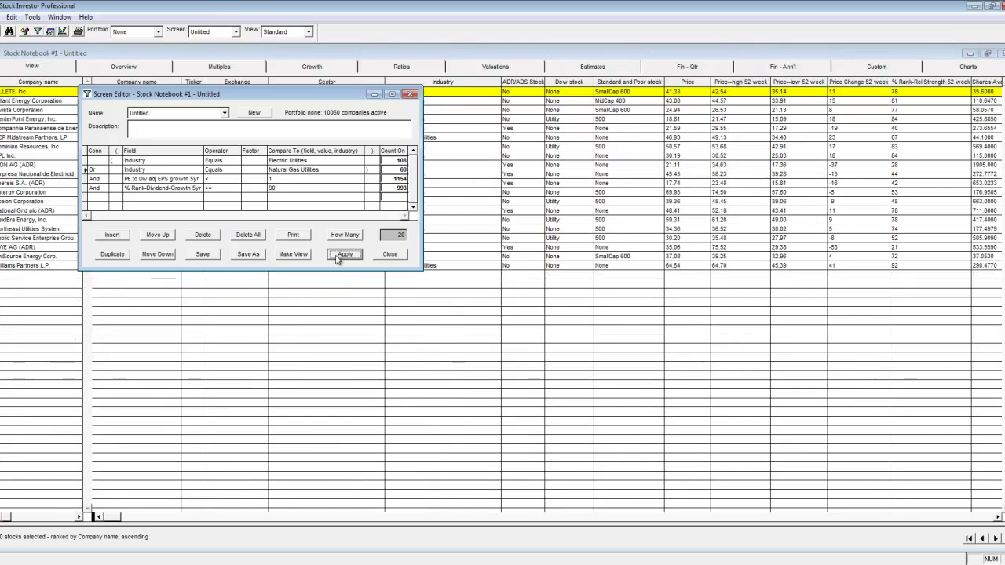